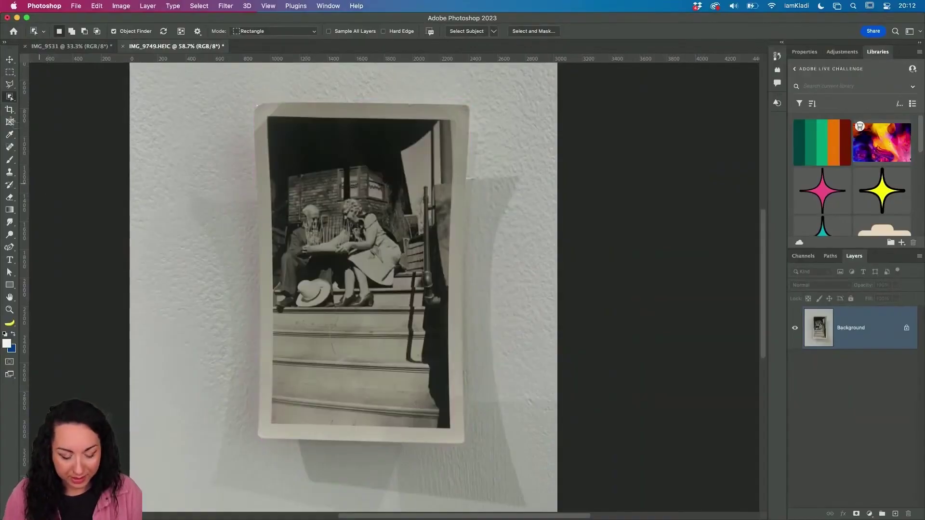
Step: Crop the wall photo to the edges of the vintage black-and-white print
click(9, 110)
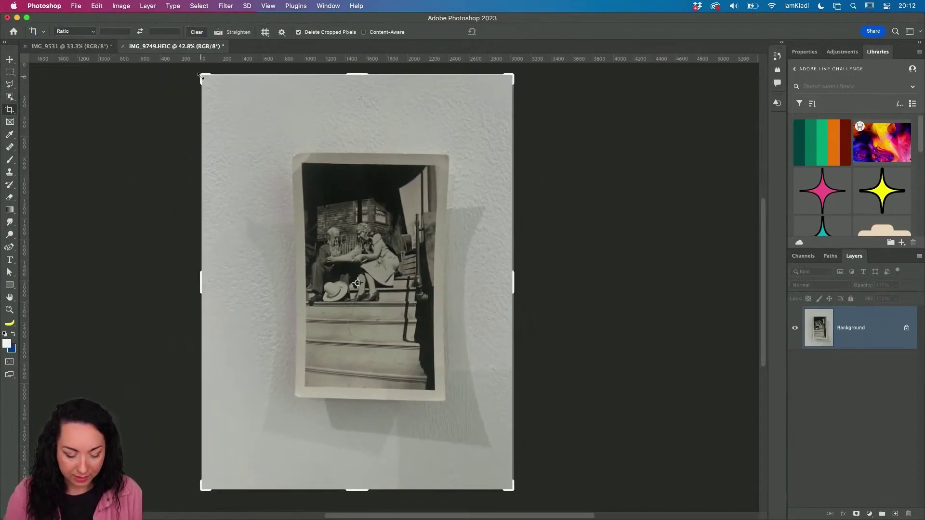
drag(201, 77, 249, 120)
drag(472, 442, 430, 401)
key(Return)
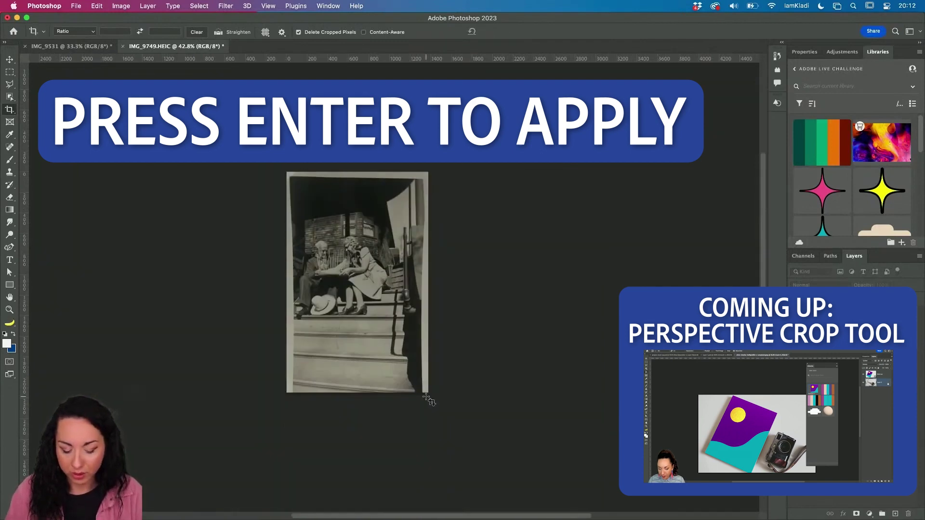
Step: Zoom in on the cropped black-and-white print
scroll(404, 322, up, 3)
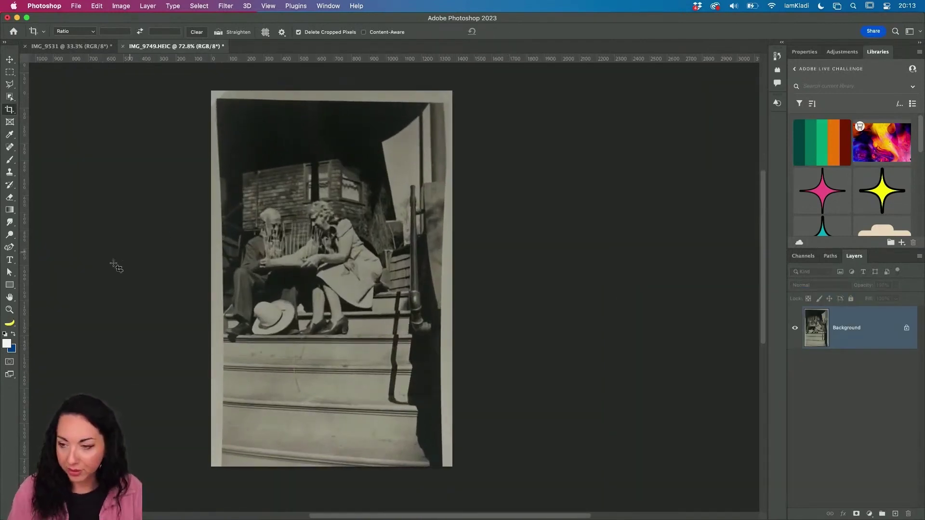
scroll(168, 311, up, 1)
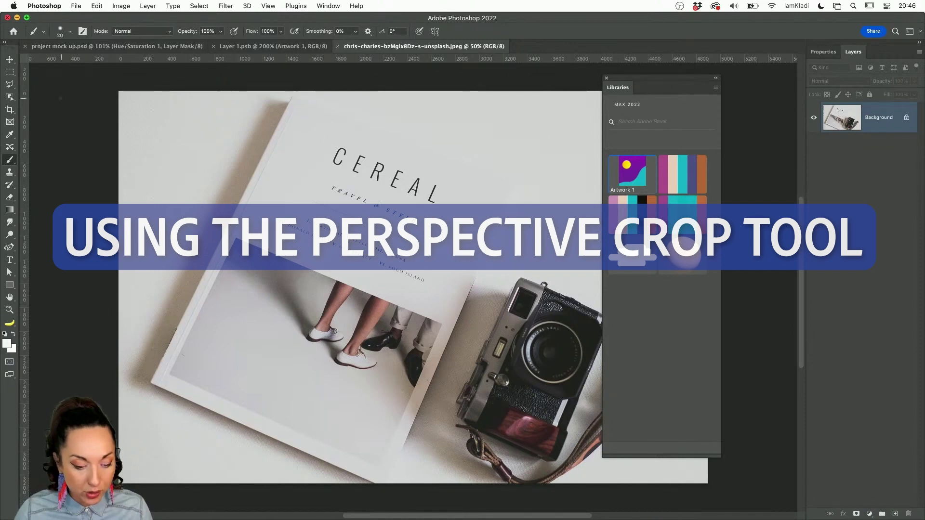
Step: Perspective-crop the four corners of the CEREAL cover so it lies flat and fills the image
drag(9, 109, 39, 119)
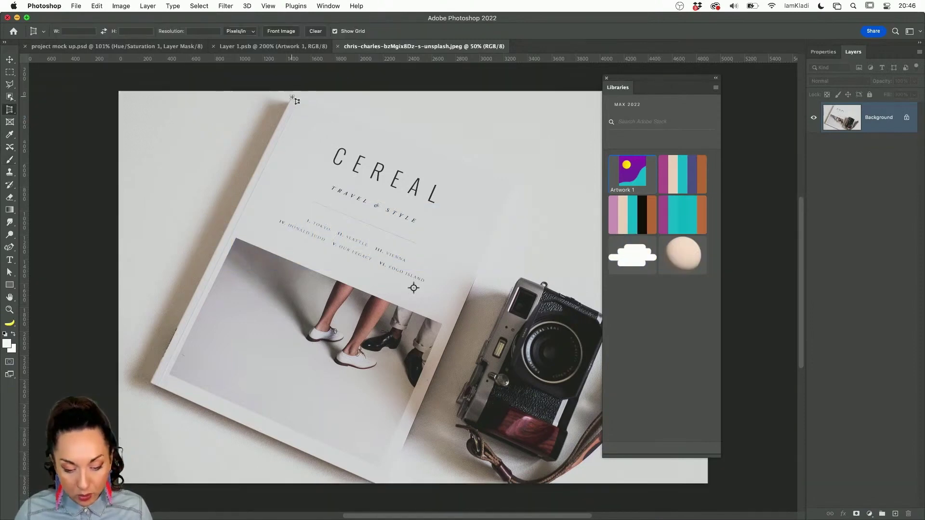
click(292, 96)
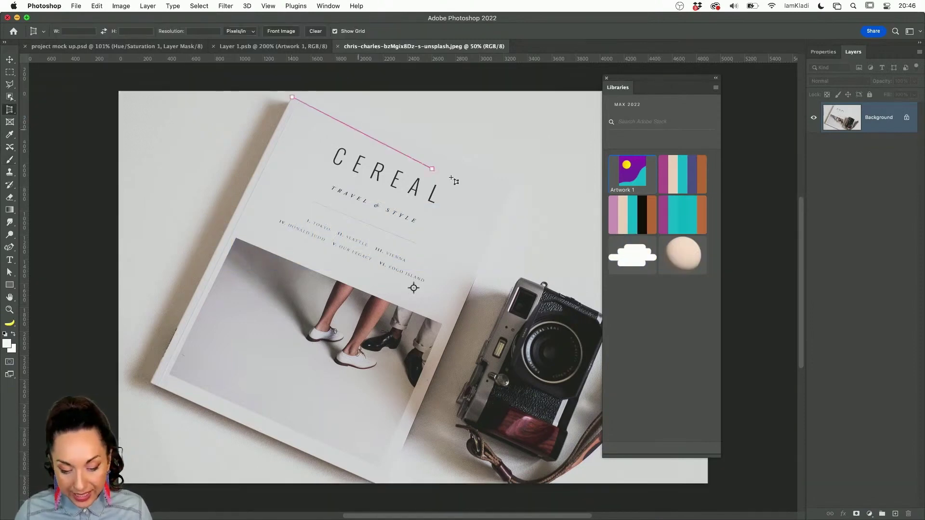
click(517, 177)
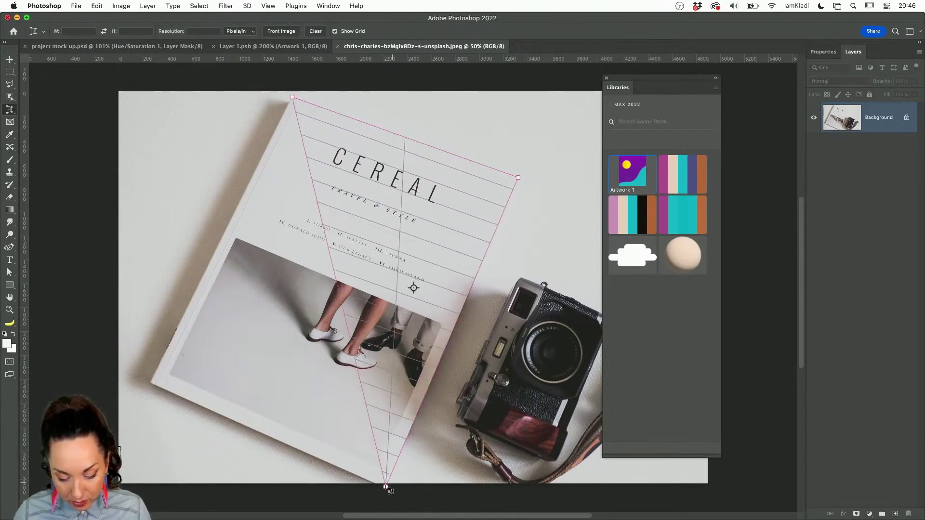
click(383, 490)
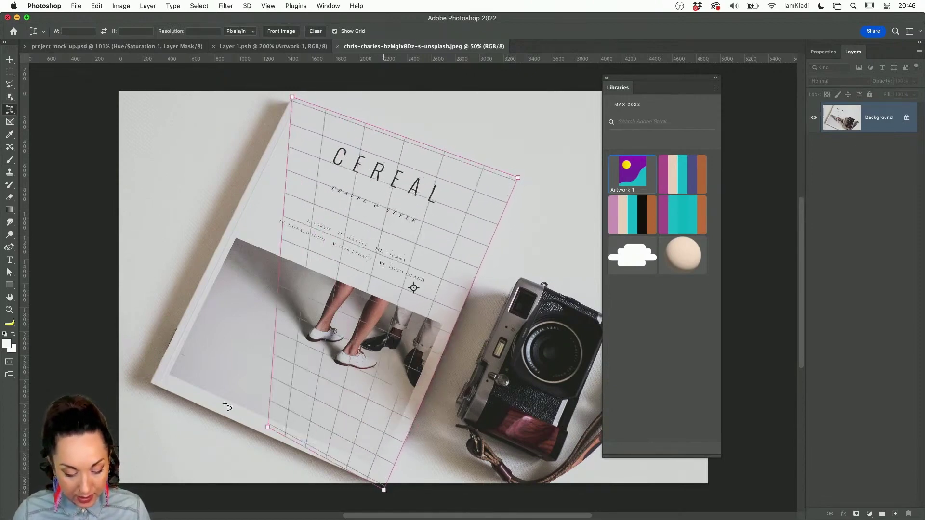
click(151, 384)
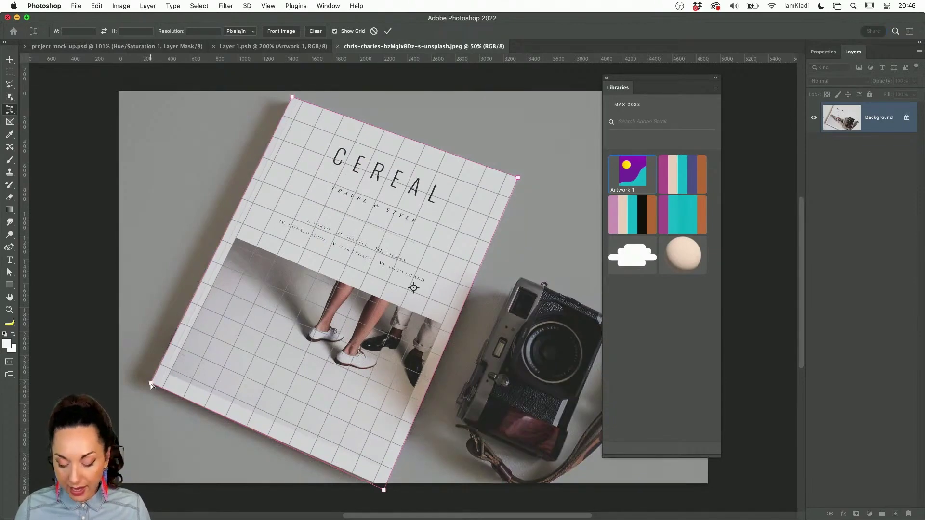
key(Return)
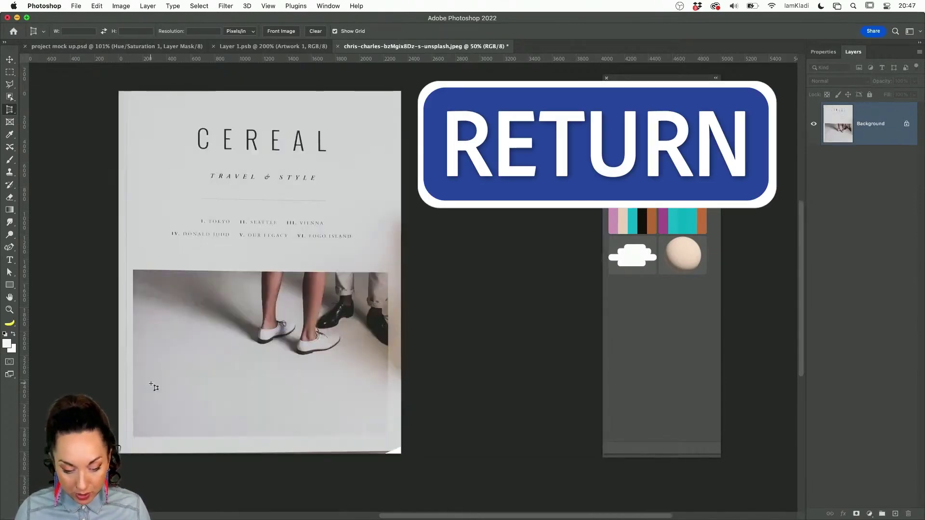
Step: Copy the straightened cover, undo back to the full photo, and paste it as Layer 1
key(super+a)
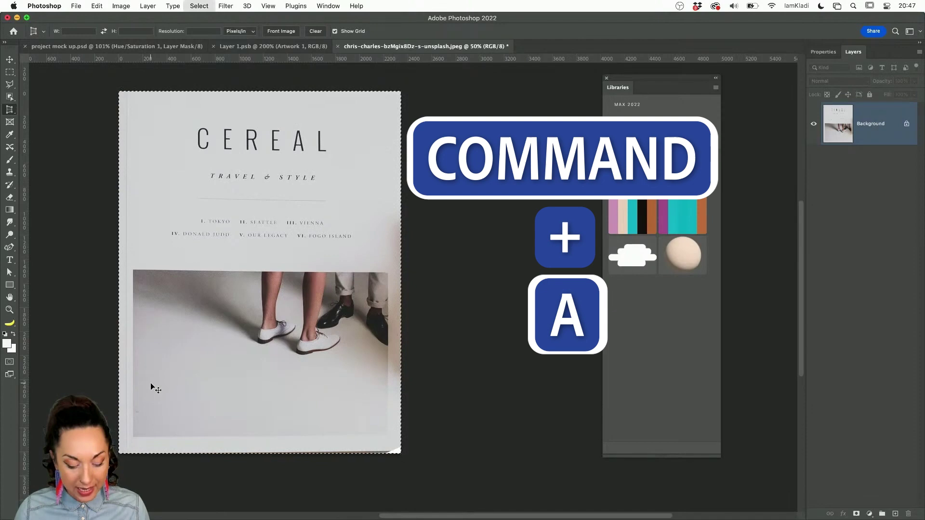
key(super+c)
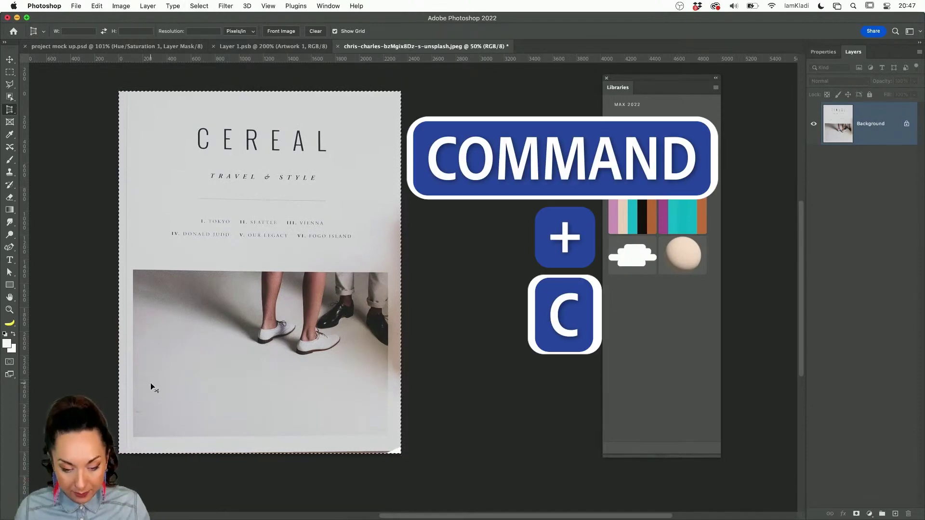
key(super+z)
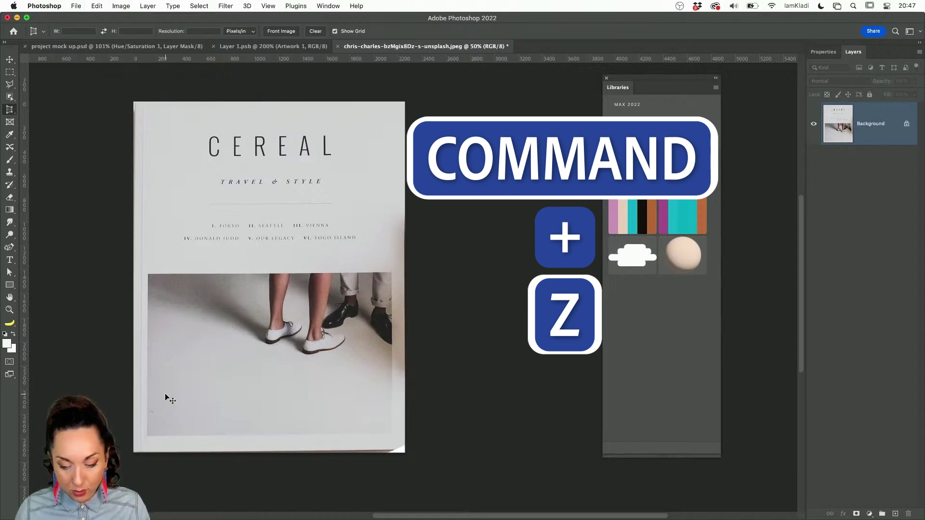
key(super+z)
key(super+z)
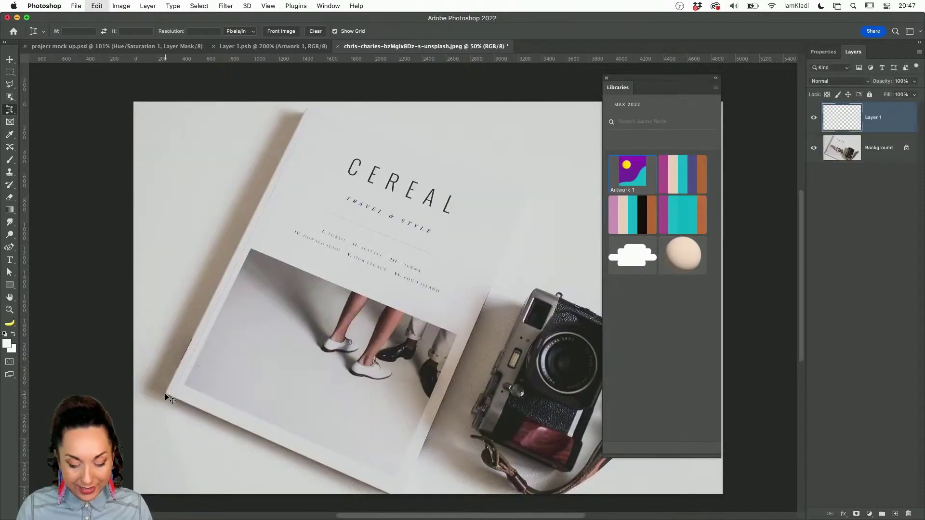
key(super+v)
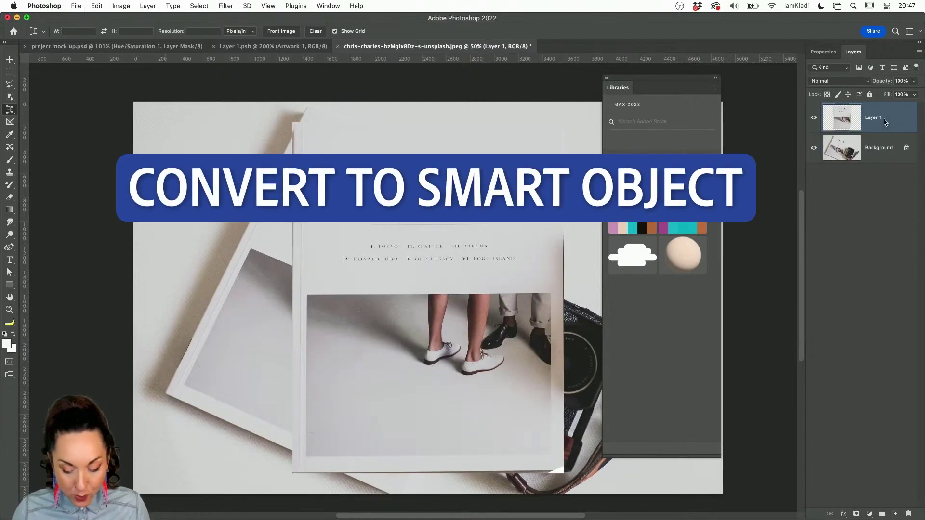
Step: Convert Layer 1 to a smart object, then rotate, move and distort it over the tilted magazine
right_click(884, 122)
click(856, 188)
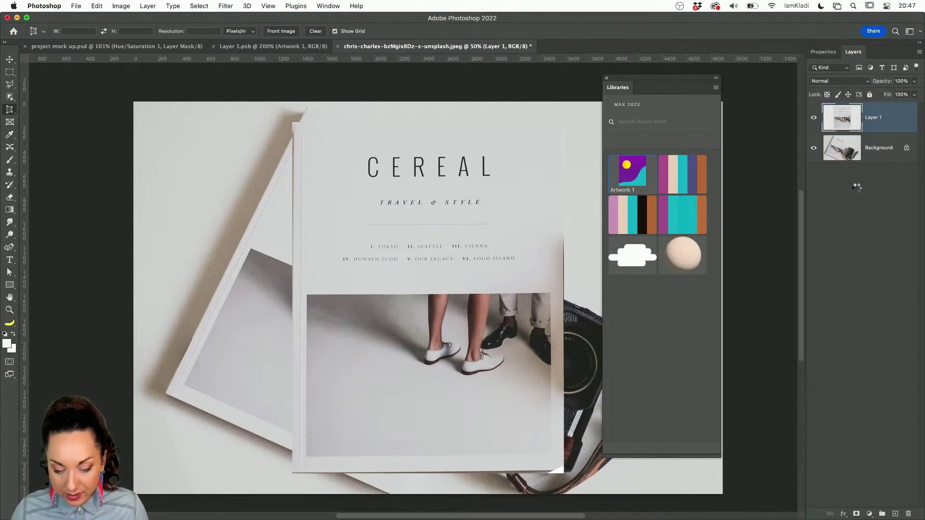
key(super+t)
drag(562, 162, 606, 232)
drag(512, 198, 436, 217)
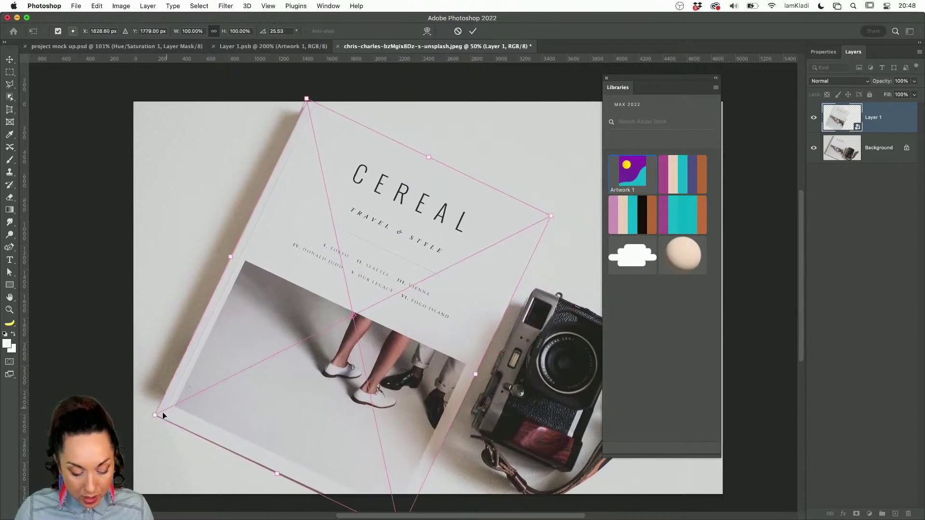
mouse_move(162, 416)
mouse_down()
mouse_move(175, 397)
mouse_move(163, 398)
mouse_up()
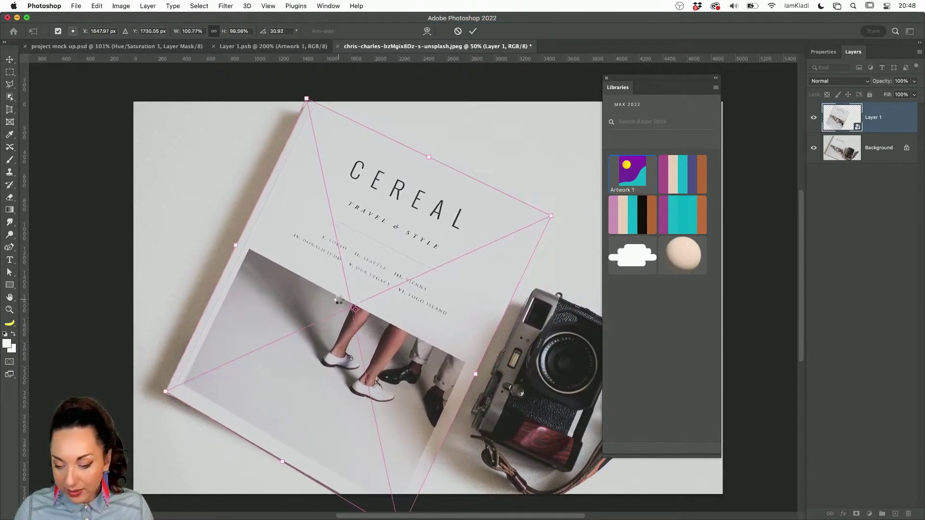
key(Return)
Step: Drop Layer 1 to 51% opacity and skew its top edge and bottom corner onto the magazine
click(913, 81)
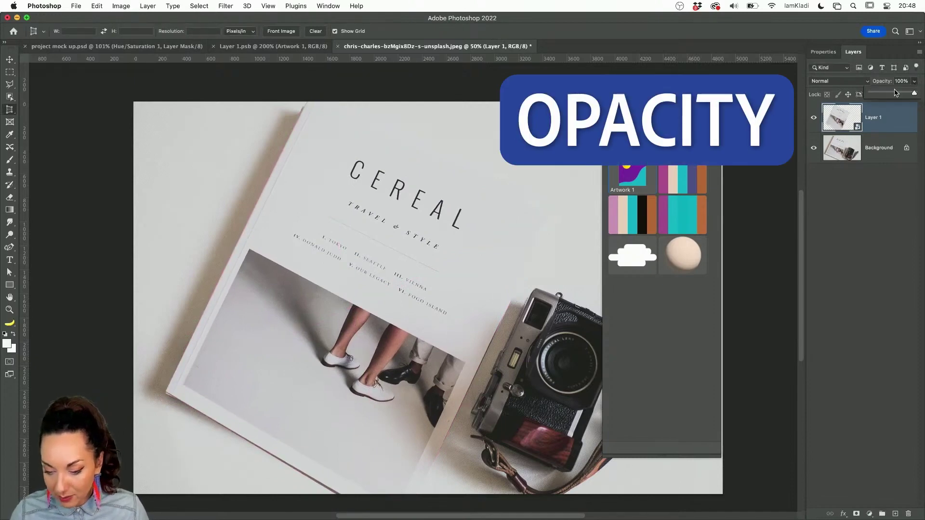
drag(895, 92, 891, 93)
key(super+t)
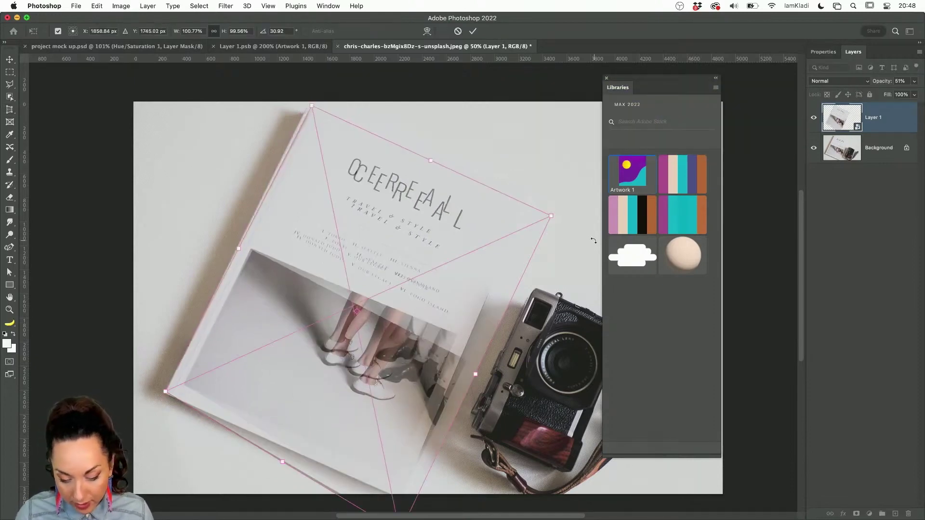
drag(549, 217, 529, 196)
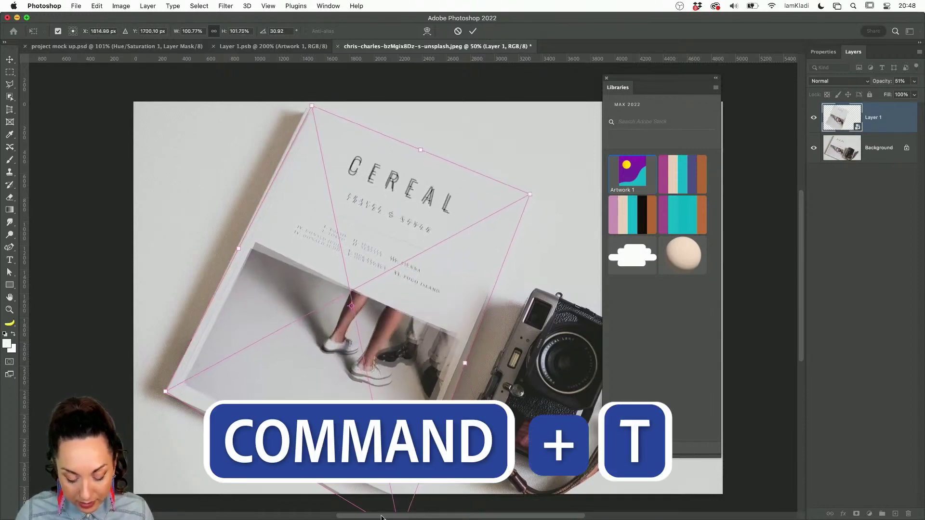
scroll(400, 400, down, 5)
drag(399, 425, 396, 388)
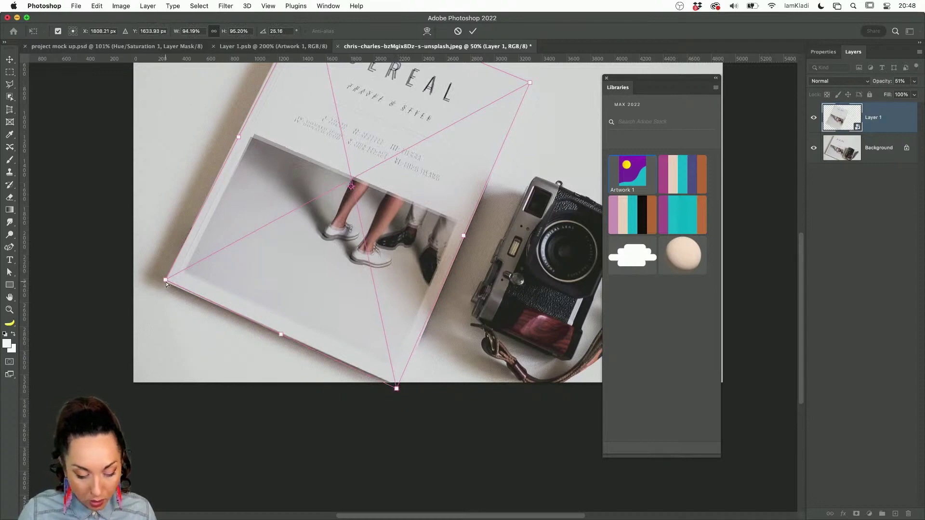
Step: Nudge the left and top corners onto the magazine's edges and apply the transform
drag(166, 285, 166, 287)
scroll(254, 263, up, 2)
scroll(252, 264, up, 5)
scroll(252, 263, right, 1)
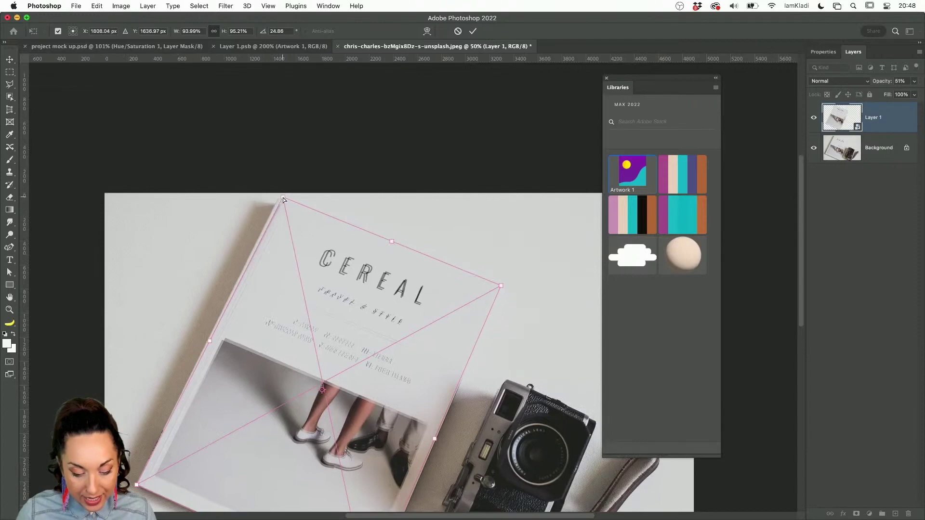
drag(282, 198, 280, 199)
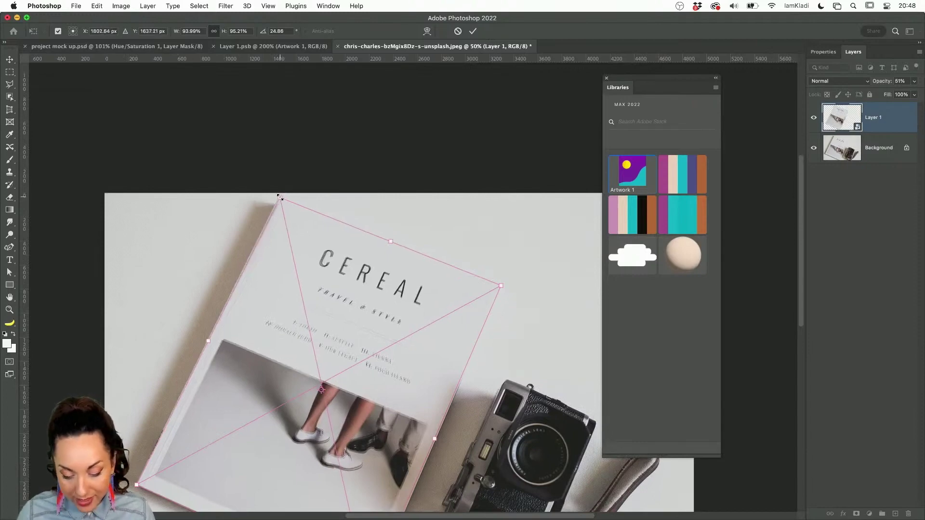
key(Return)
key(c)
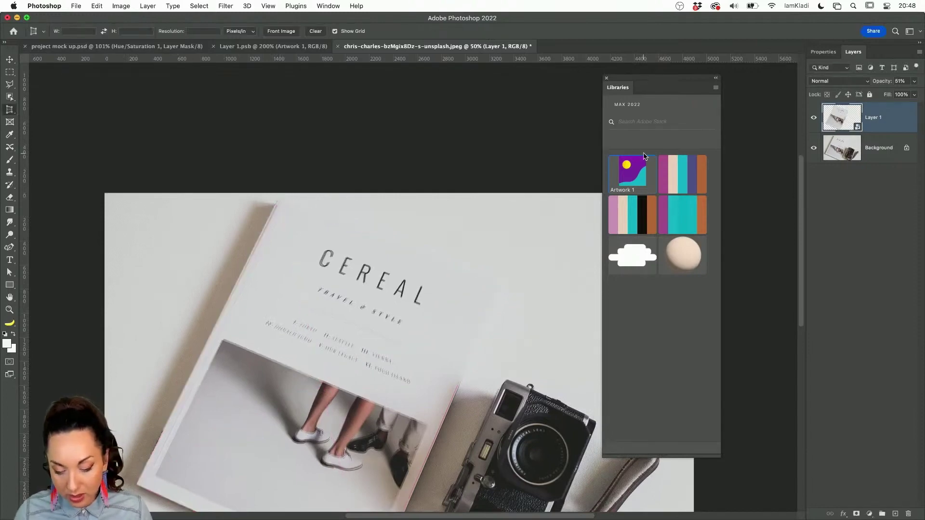
click(913, 81)
Step: Restore Layer 1 to 100% opacity, tweak its top corner, and rename it 'Mock up'
drag(891, 93, 914, 92)
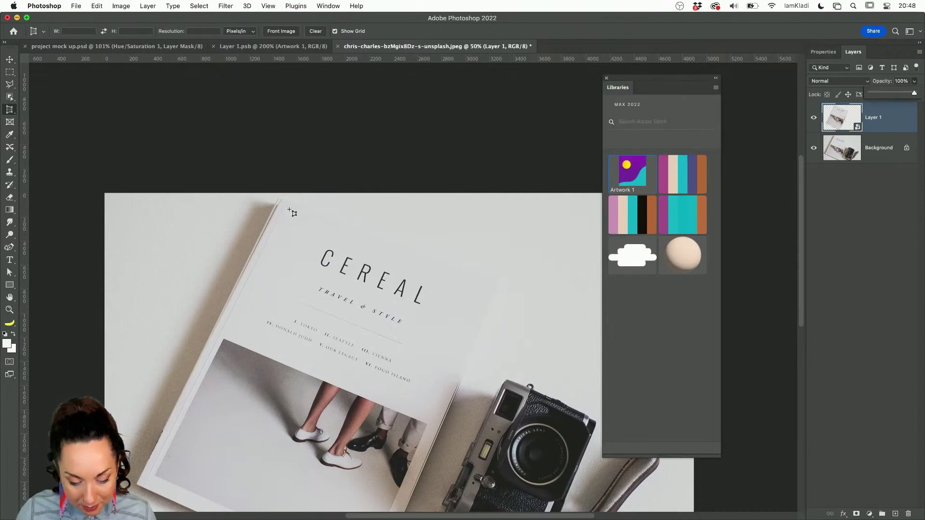
key(super+plus)
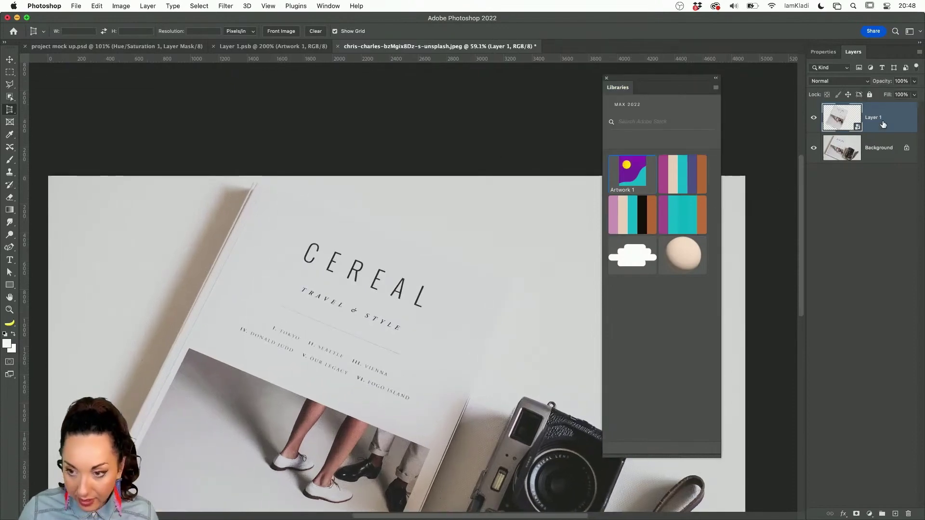
key(super+t)
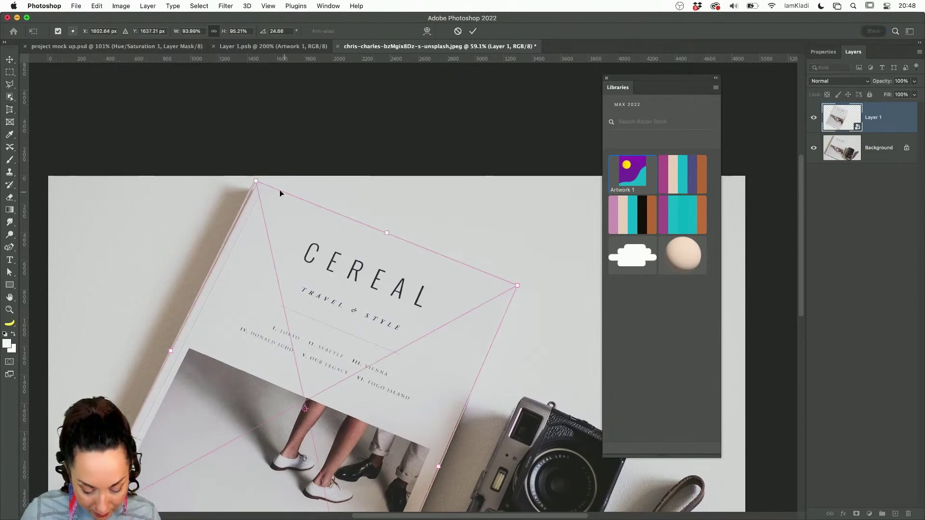
drag(257, 182, 255, 180)
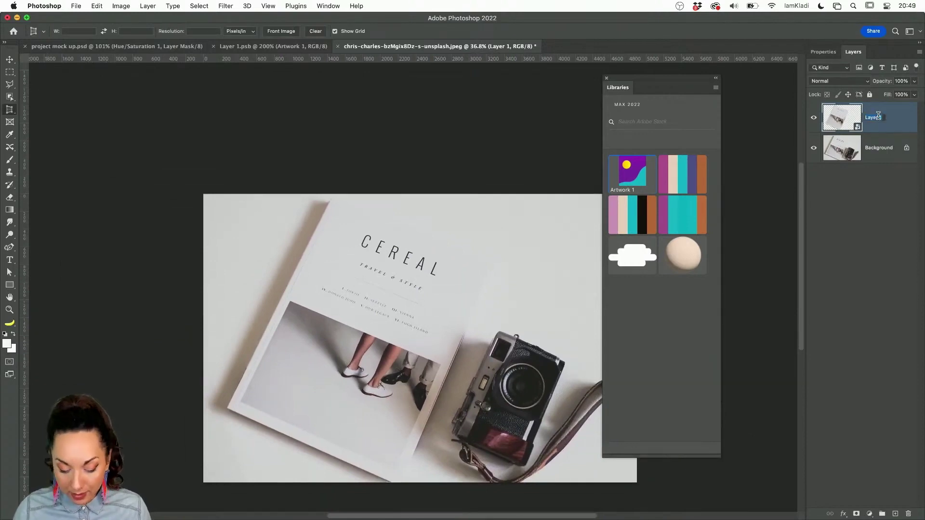
text(Moc)
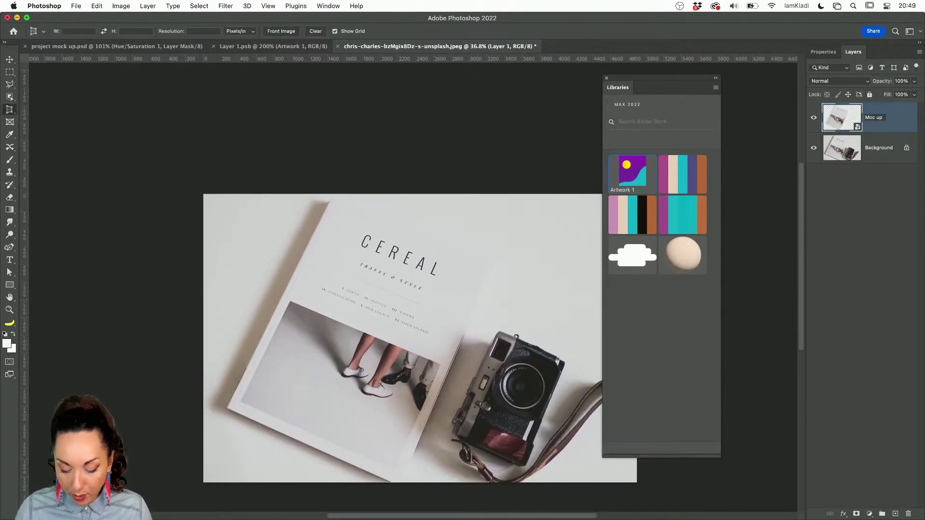
text(k)
key(Return)
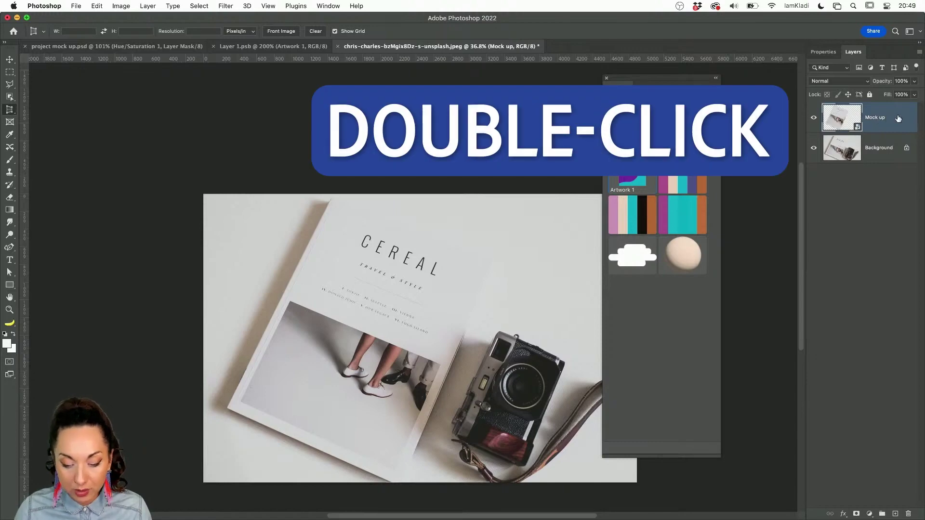
Step: Open the Mock up smart object's contents and place Artwork 1 to fill the whole cover
double_click(898, 118)
key(Escape)
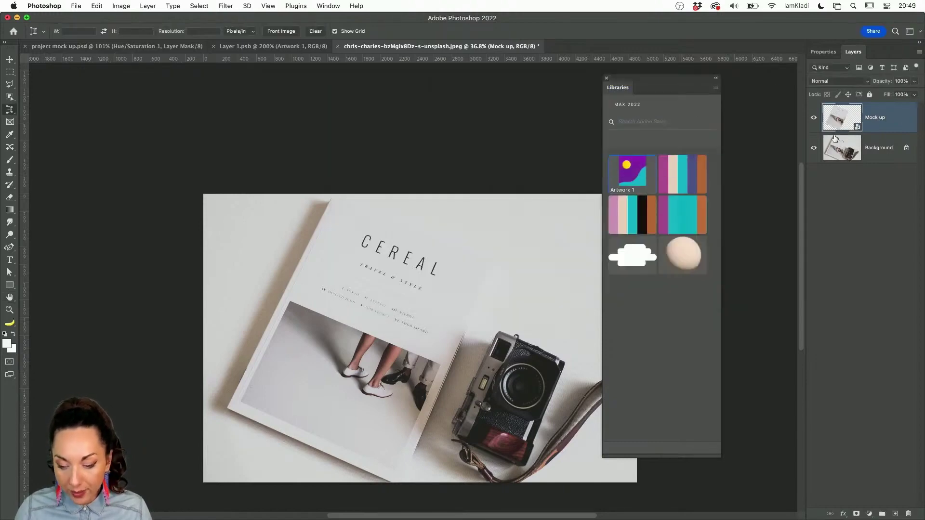
double_click(904, 119)
key(Escape)
double_click(850, 118)
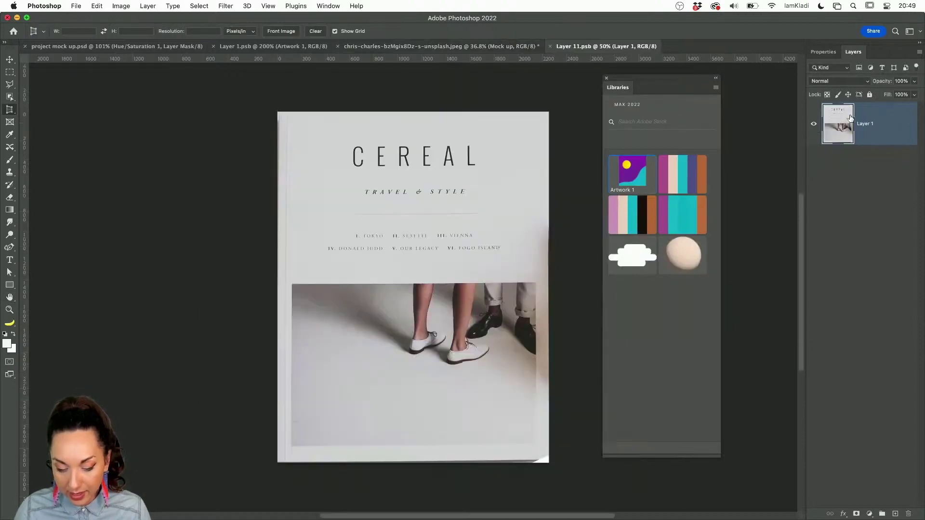
drag(631, 174, 533, 372)
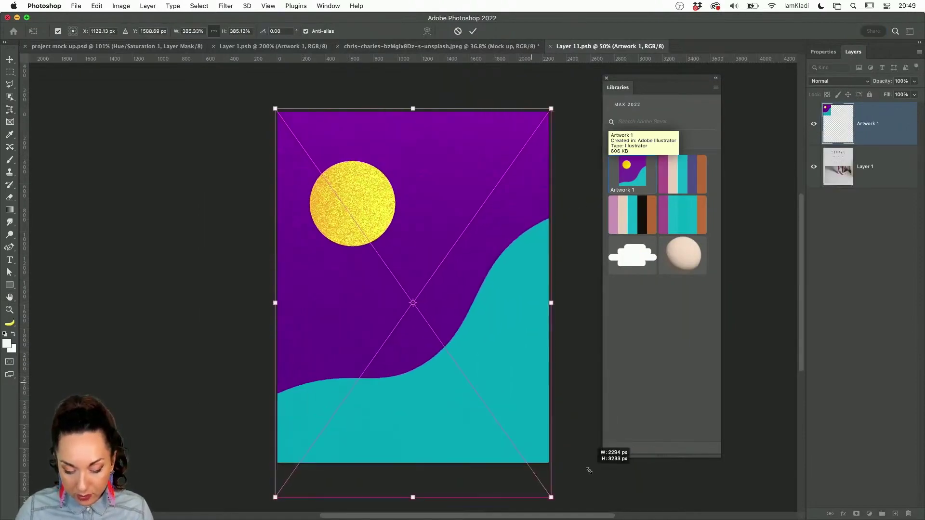
key(Return)
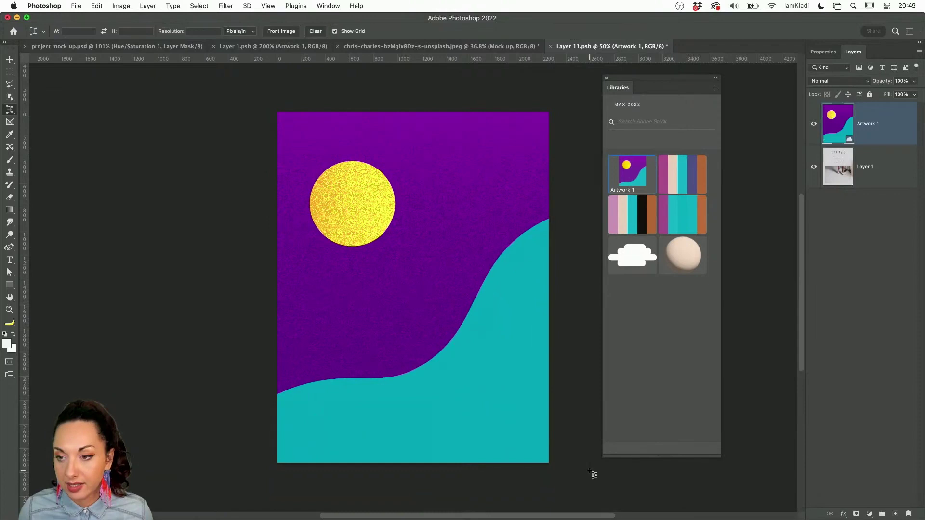
Step: Save the smart object contents, close the .psb, and toggle the artwork's visibility to check it
key(super+s)
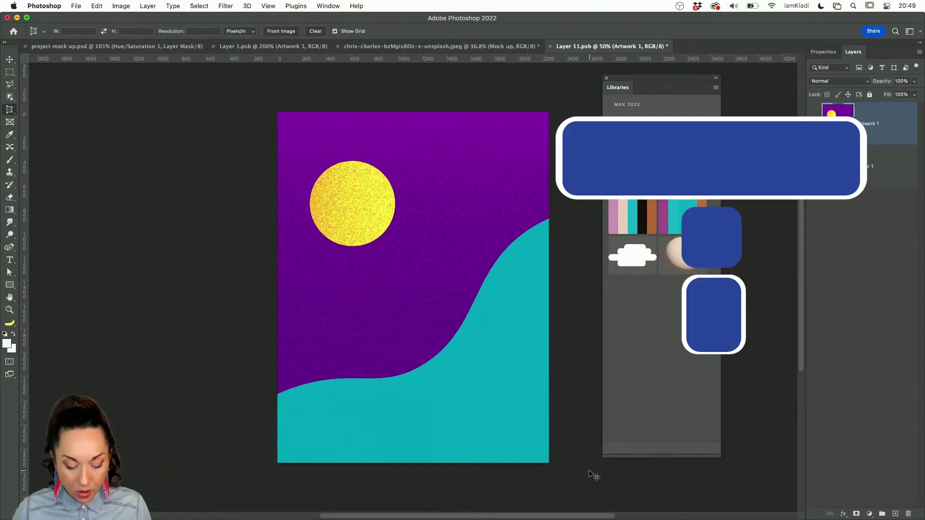
key(super+w)
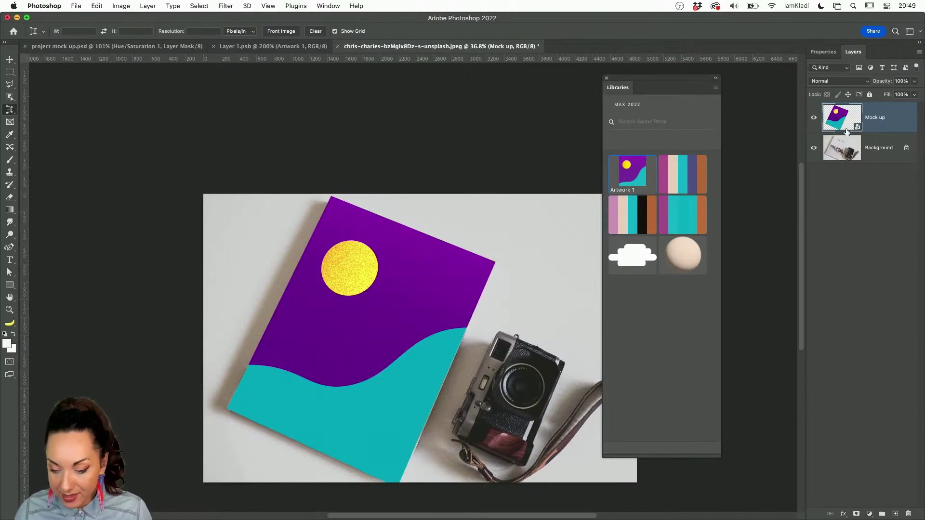
click(813, 118)
click(815, 119)
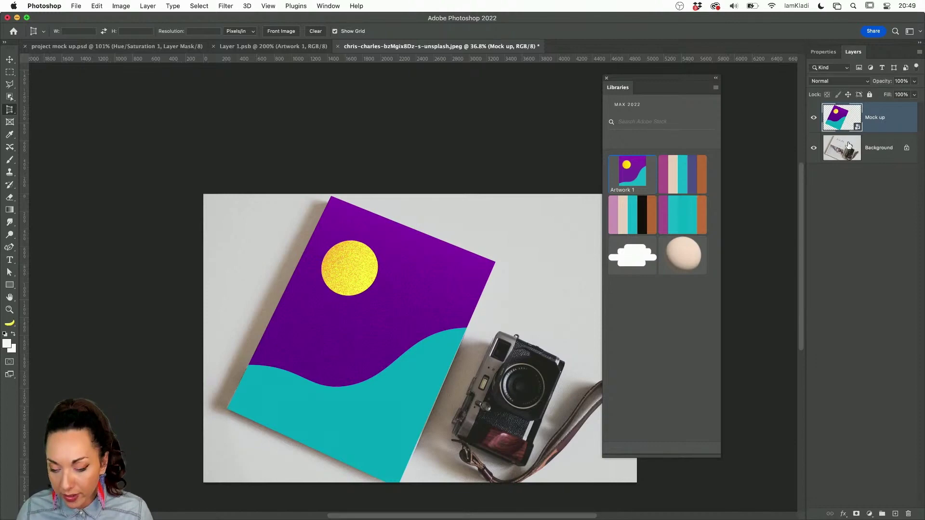
Step: Unlock the Background as Layer 0, duplicate it, and hide the other layers
click(906, 148)
double_click(904, 152)
key(Escape)
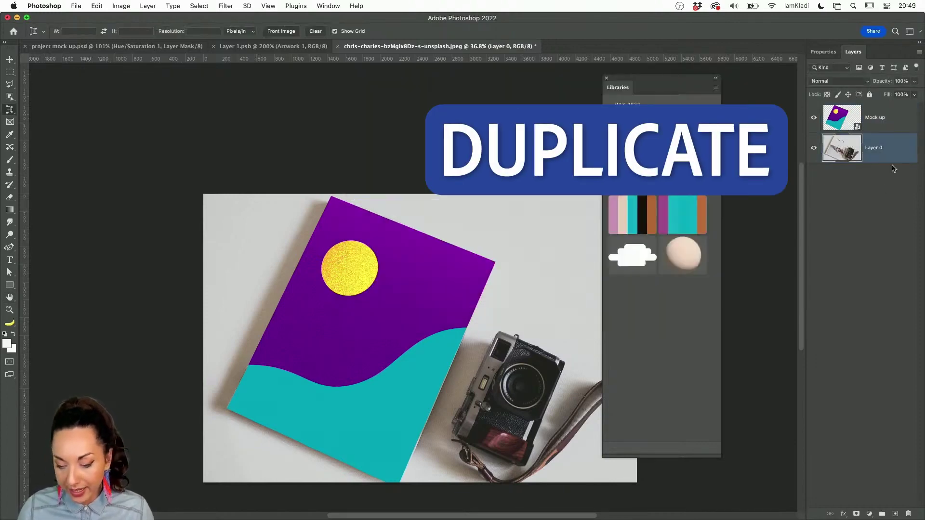
key(super+j)
alt+click(814, 148)
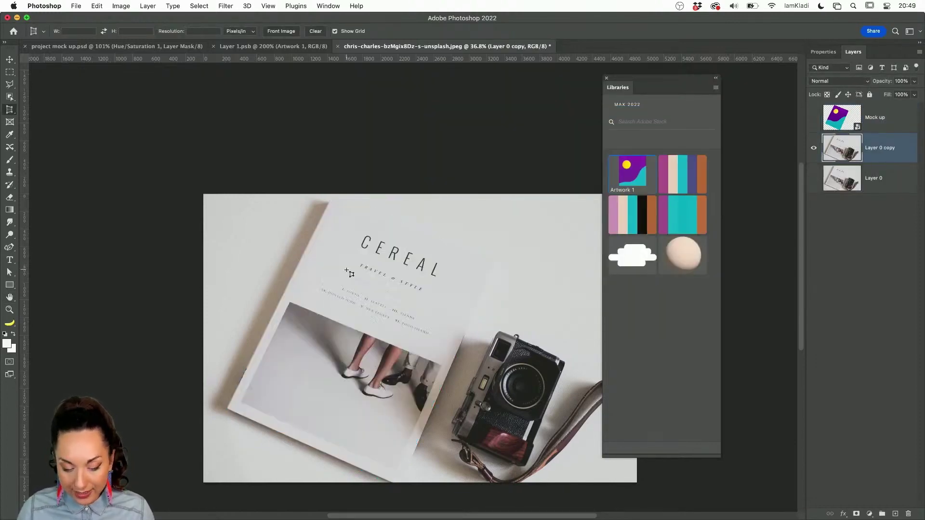
scroll(347, 272, up, 1)
Step: Draw a Polygonal Lasso selection around the corners of the CEREAL cover
click(10, 87)
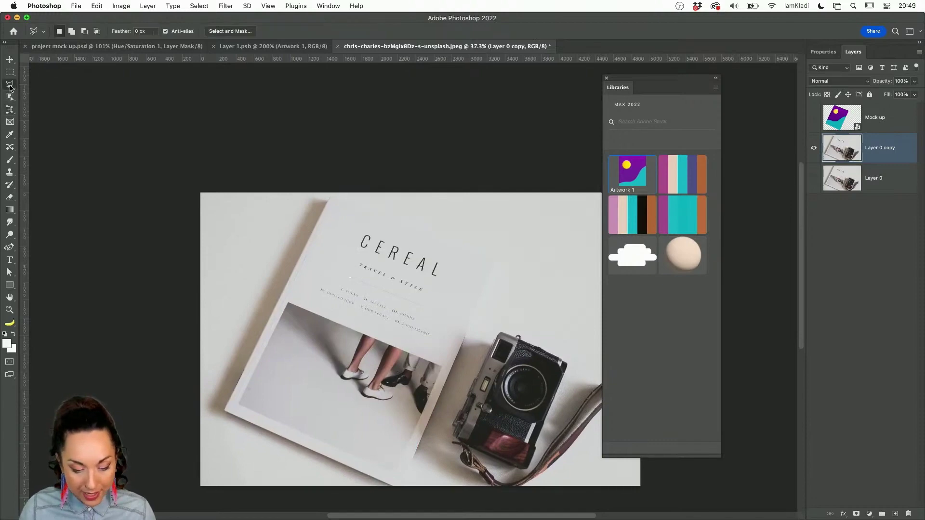
click(344, 217)
click(481, 273)
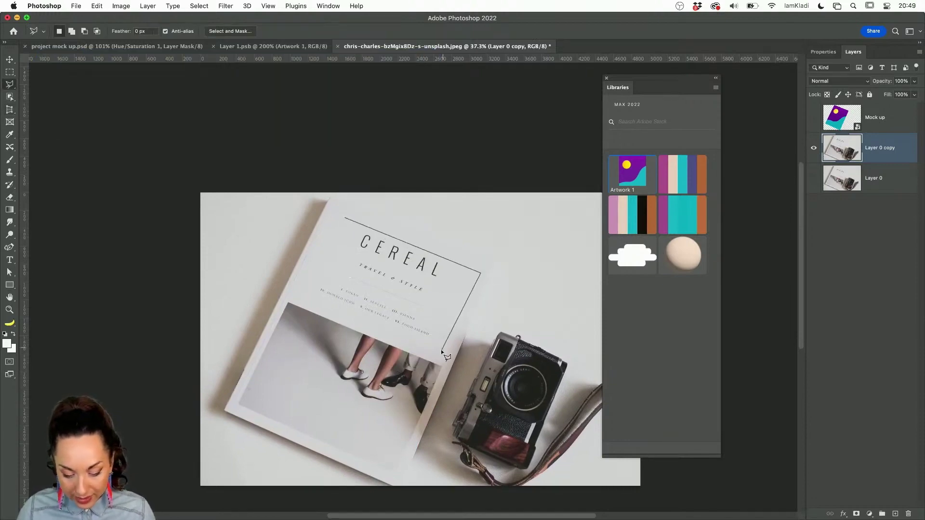
click(398, 479)
click(235, 407)
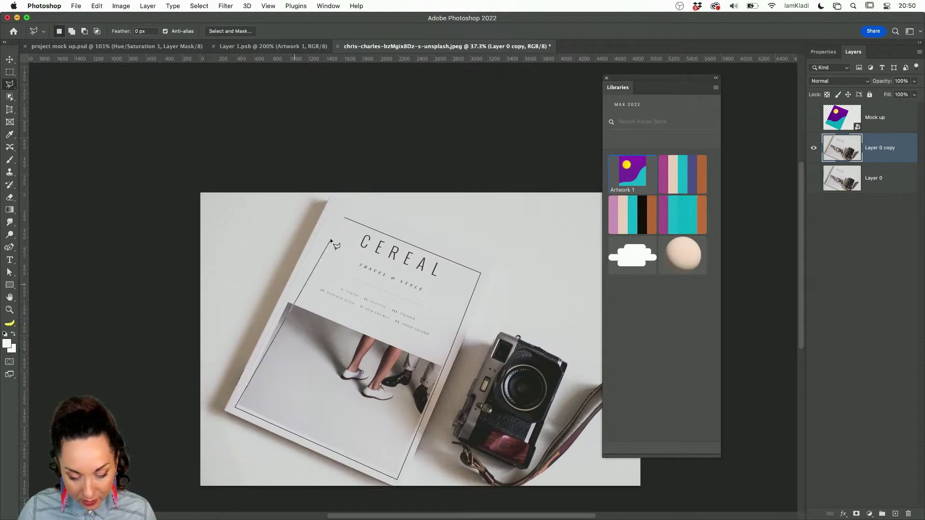
click(331, 208)
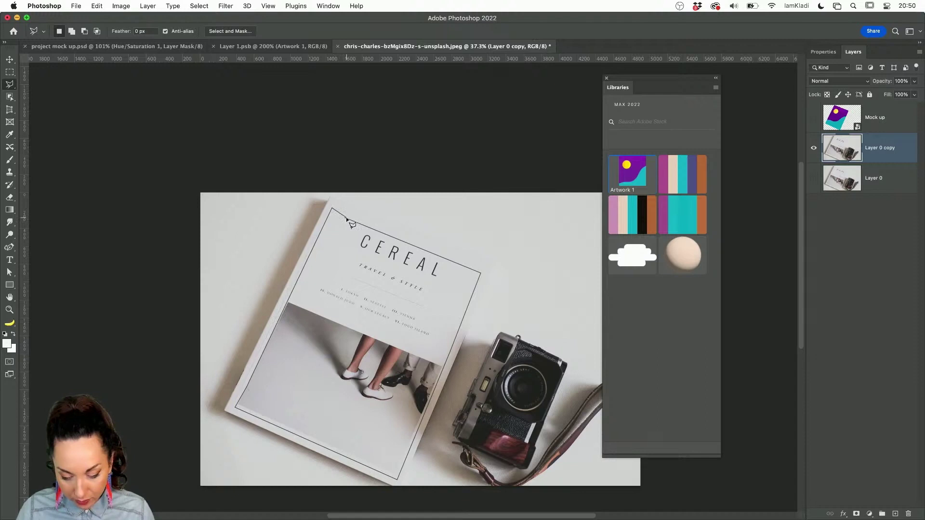
click(346, 218)
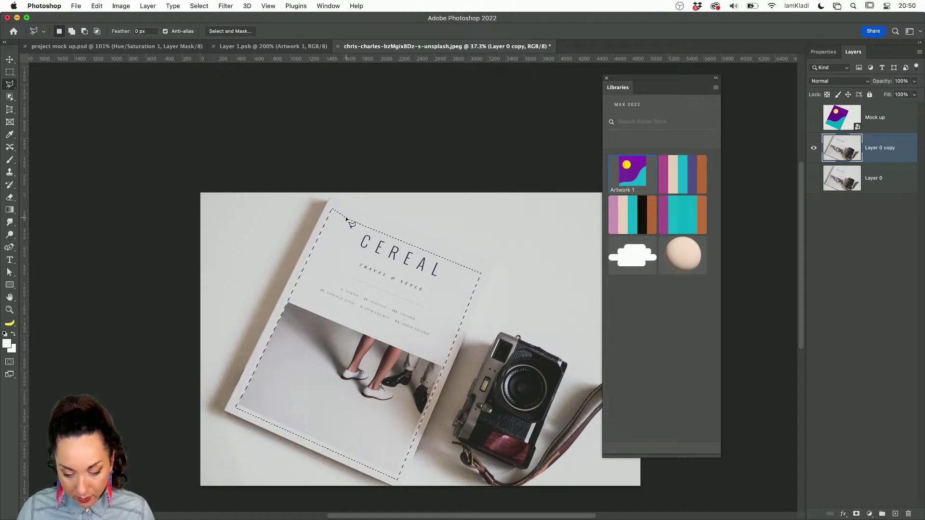
Step: Fill the cover selection with the sampled grey paper colour, deselect, and show Mock up again
key(alt+BackSpace)
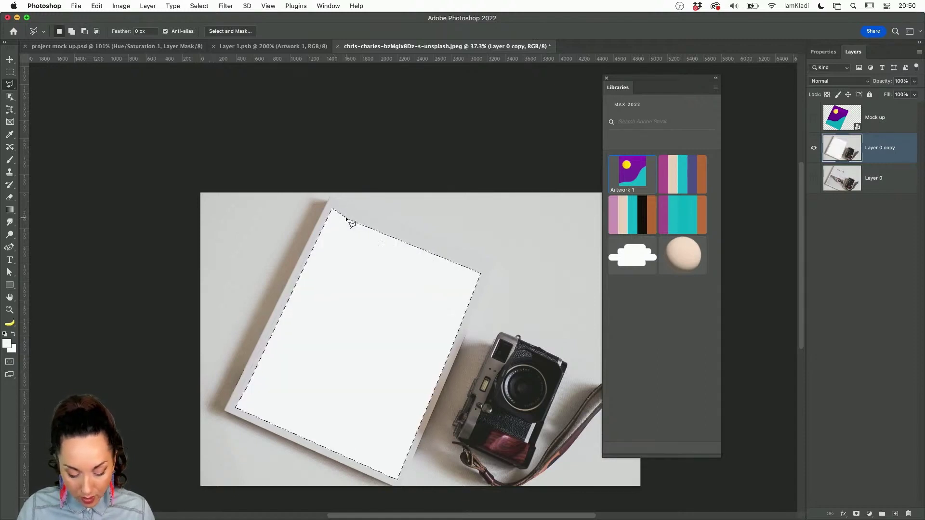
key(i)
key(super+z)
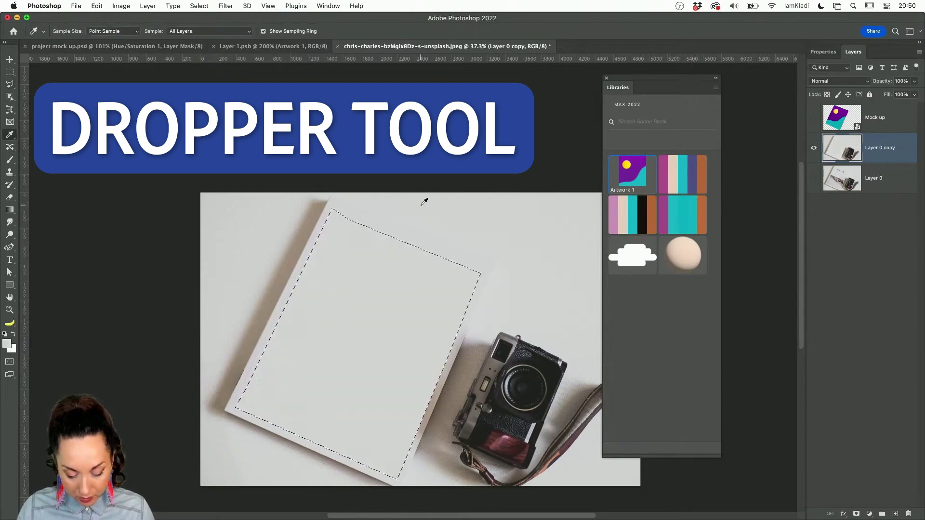
click(404, 223)
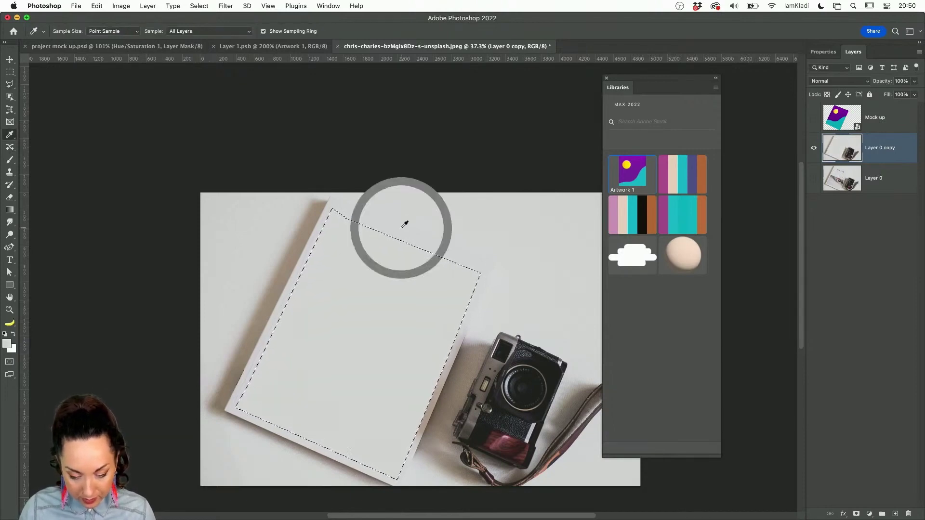
key(super+d)
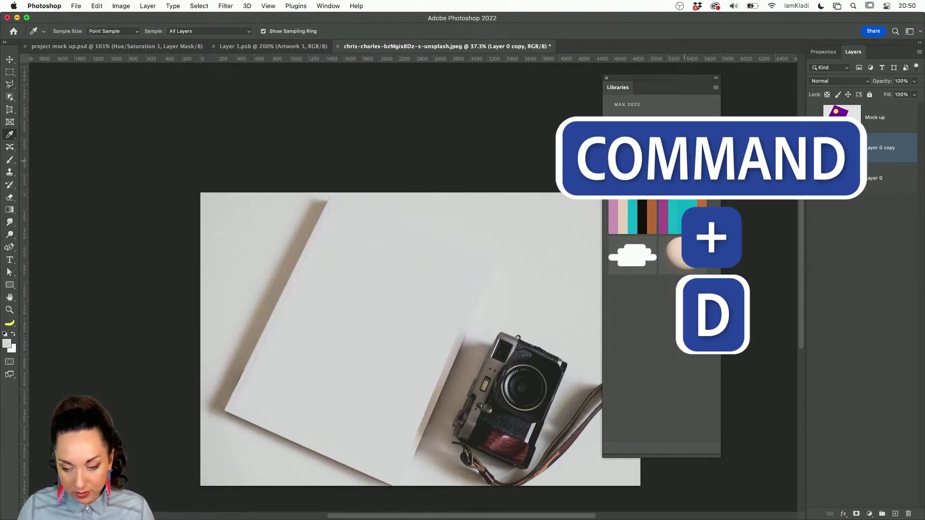
click(813, 117)
click(879, 116)
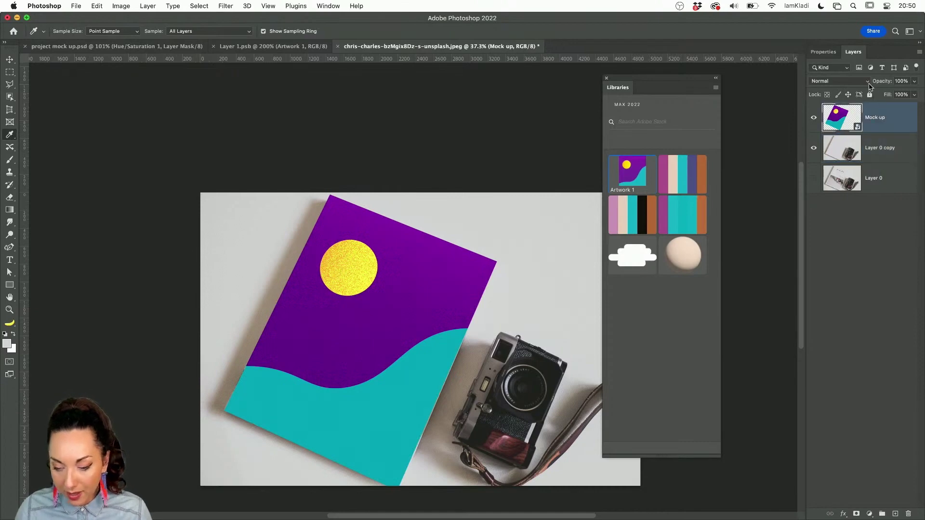
click(840, 81)
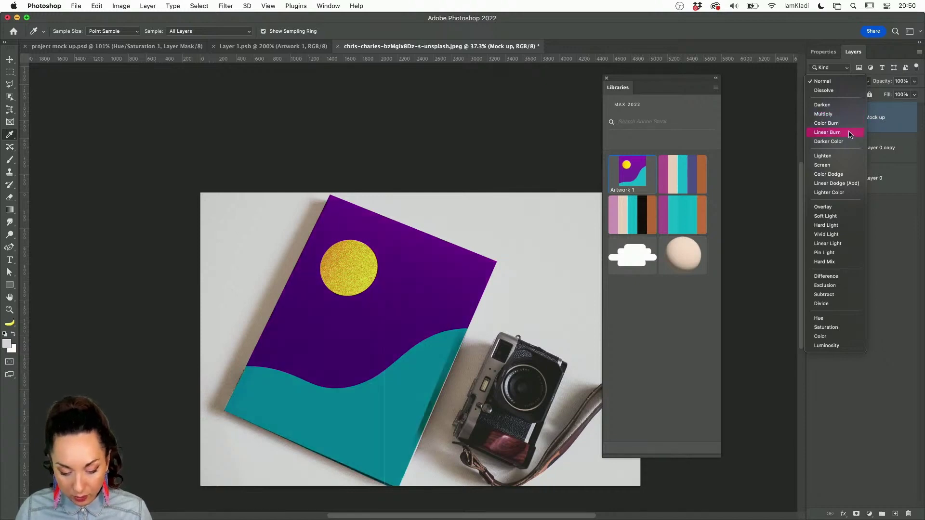
click(833, 113)
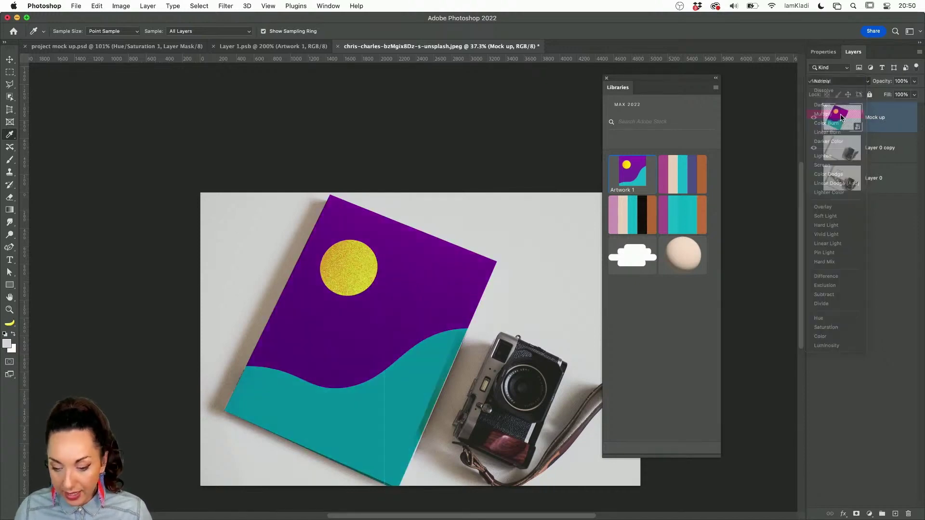
click(836, 83)
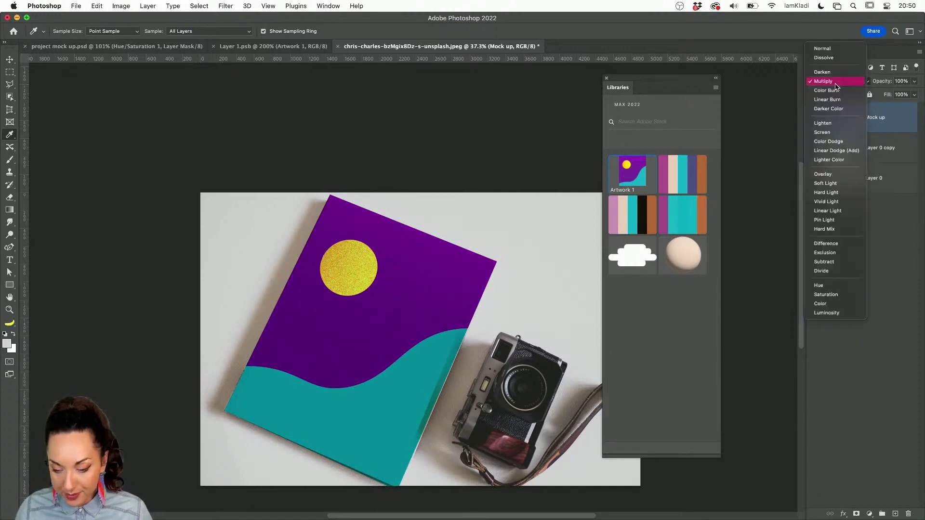
click(850, 58)
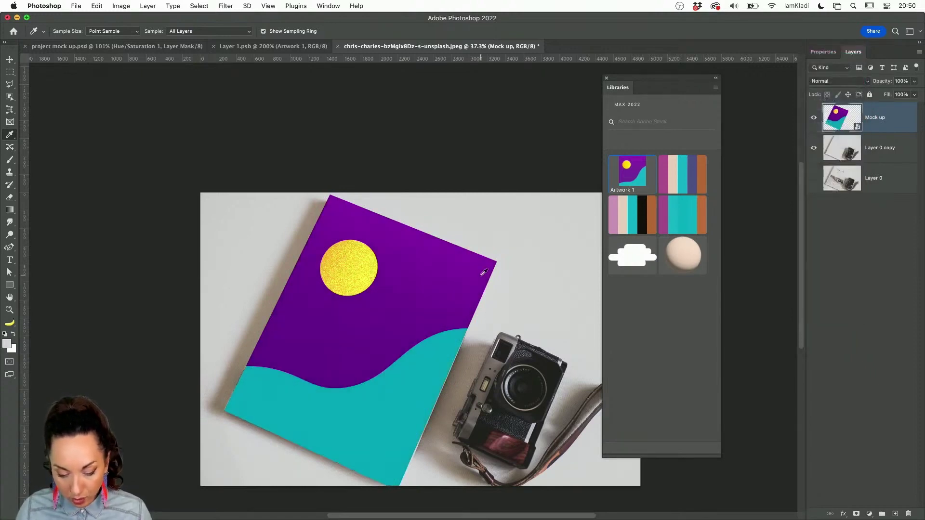
scroll(388, 271, up, 3)
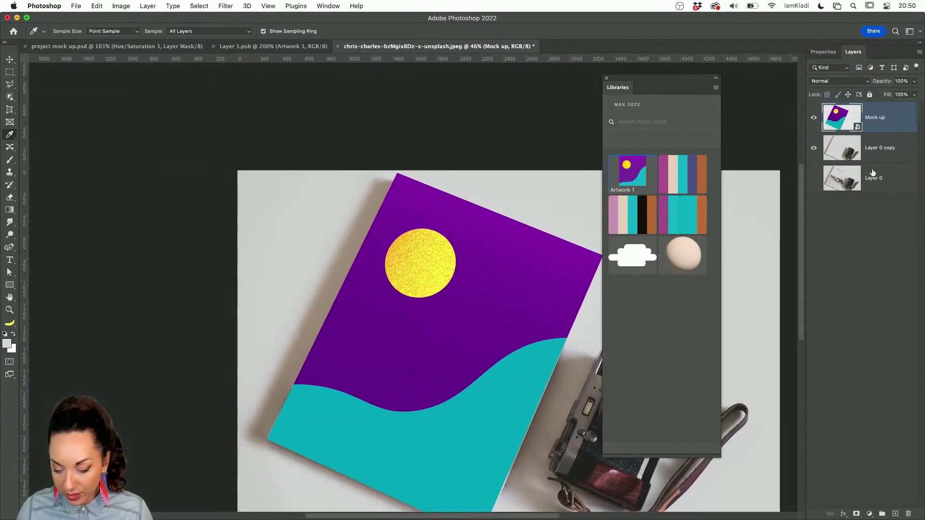
Step: Set the Mock up layer to 97% opacity with the Multiply blend mode
click(913, 81)
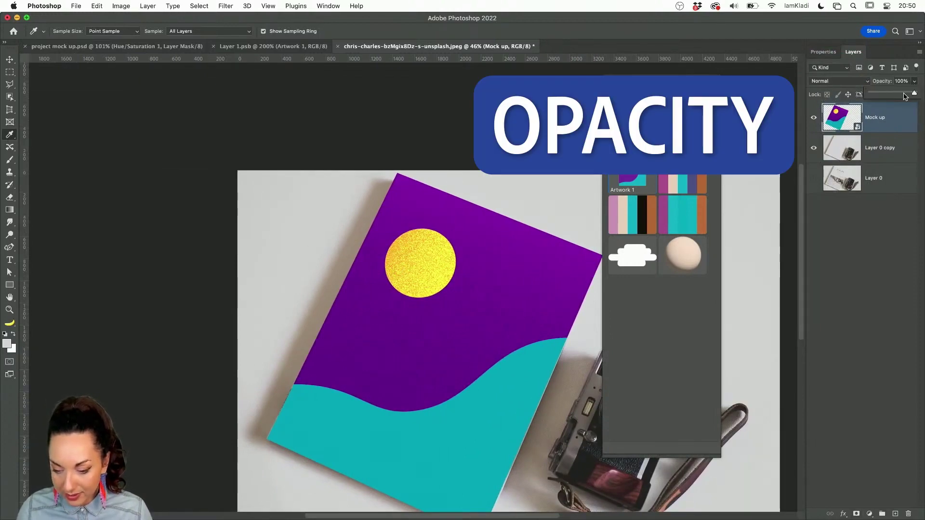
drag(914, 93, 914, 94)
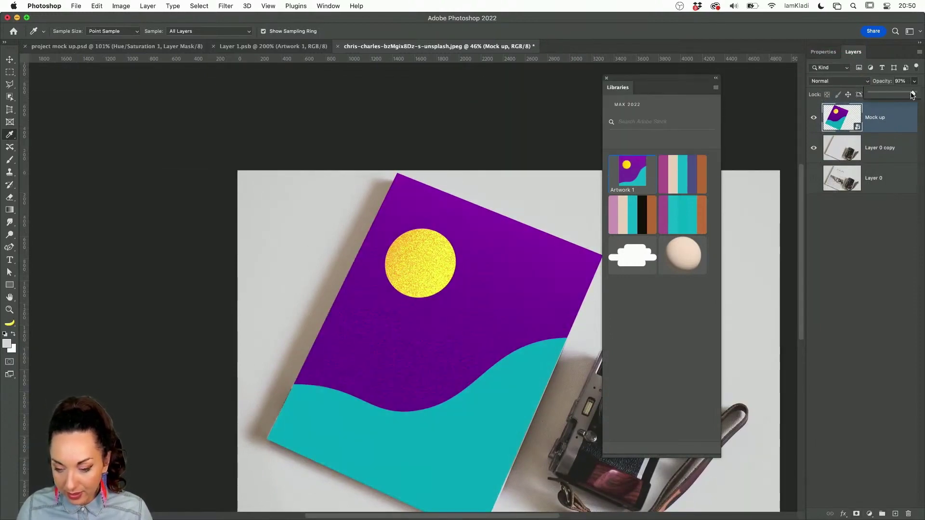
click(864, 80)
click(850, 113)
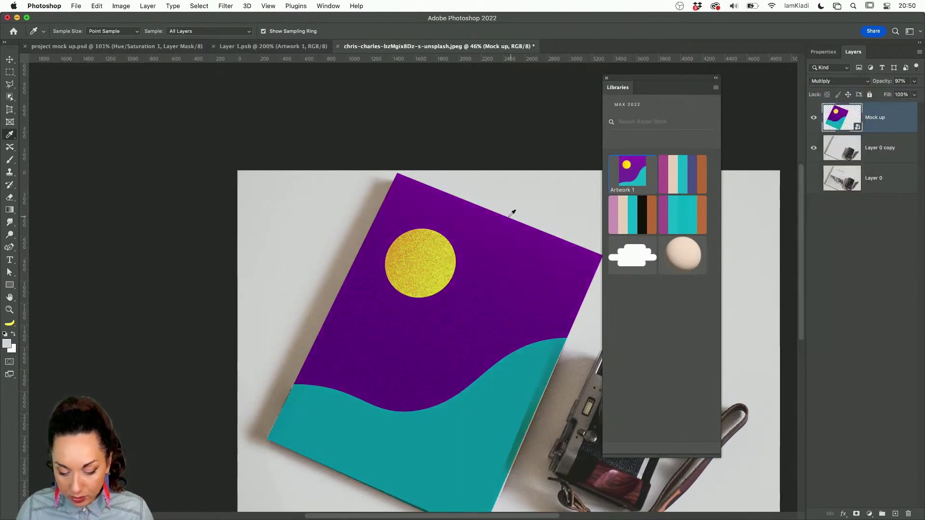
scroll(484, 236, up, 2)
scroll(477, 240, left, 2)
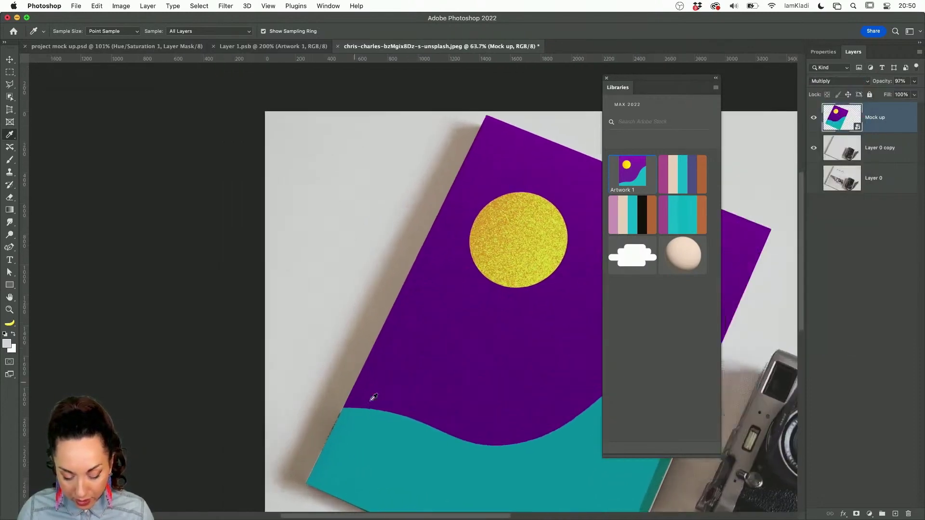
scroll(374, 397, up, 5)
scroll(374, 397, up, 3)
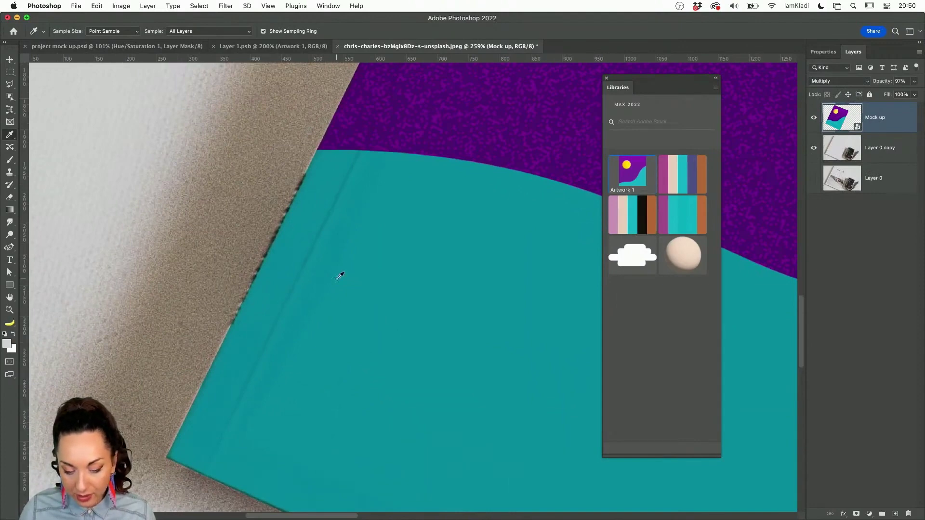
scroll(340, 273, down, 5)
scroll(340, 273, down, 4)
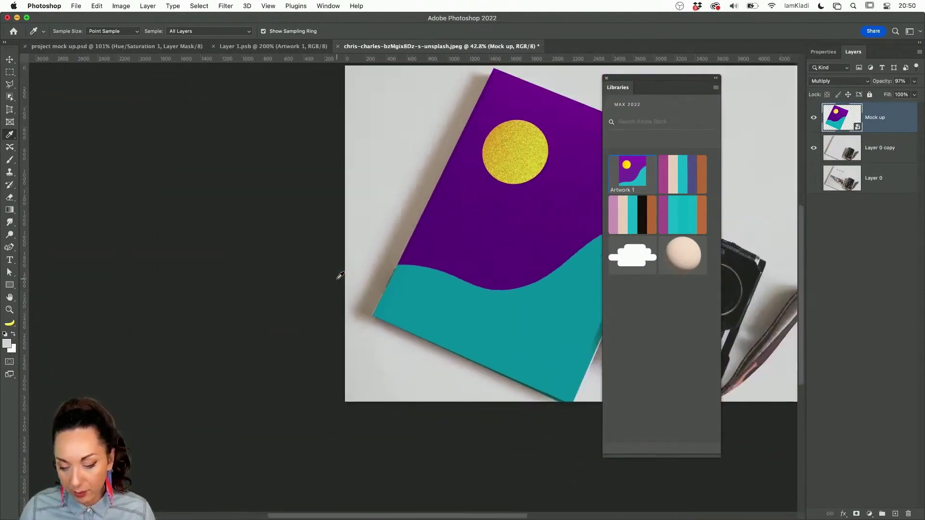